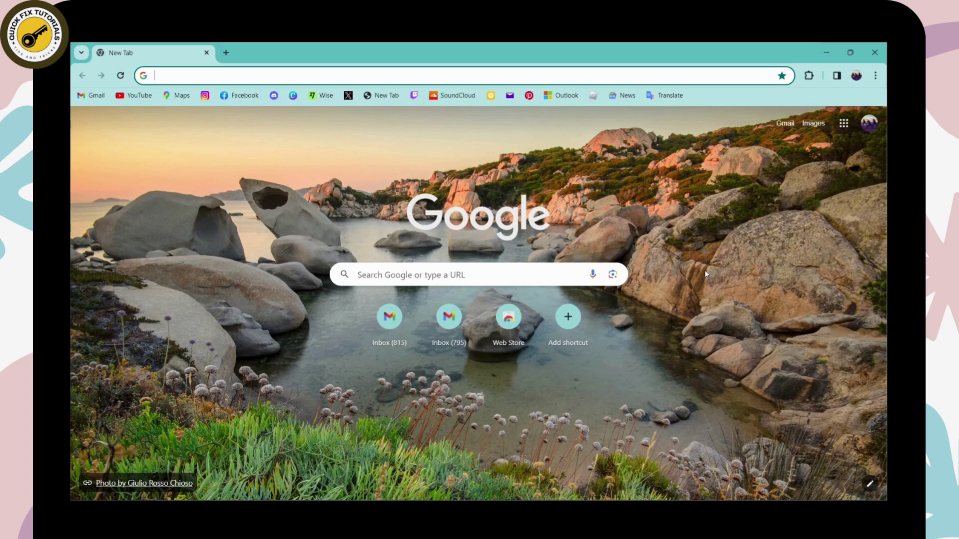
# - Search Google for 'payoneer' and open the sponsored Payoneer account result
pyautogui.click(446, 274)
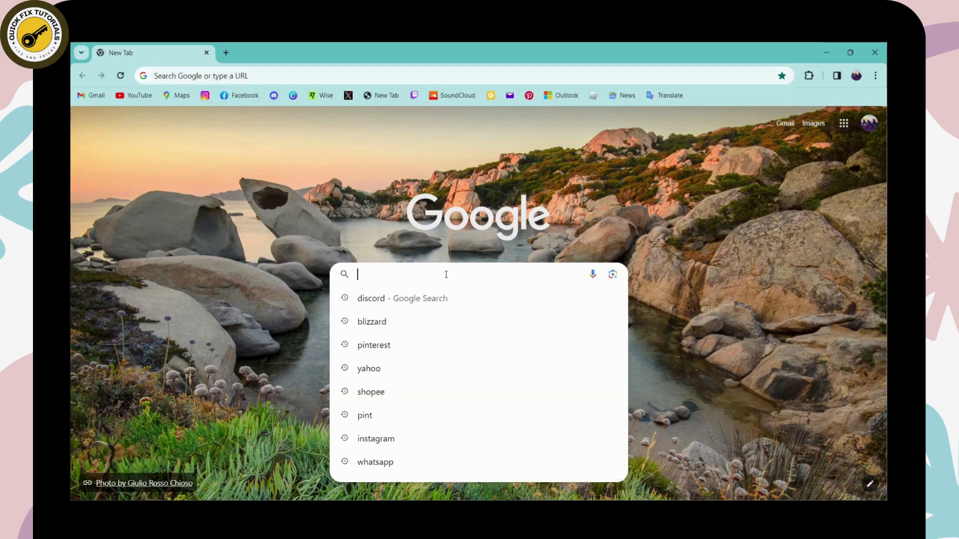
pyautogui.write('payoneer')
pyautogui.press('Return')
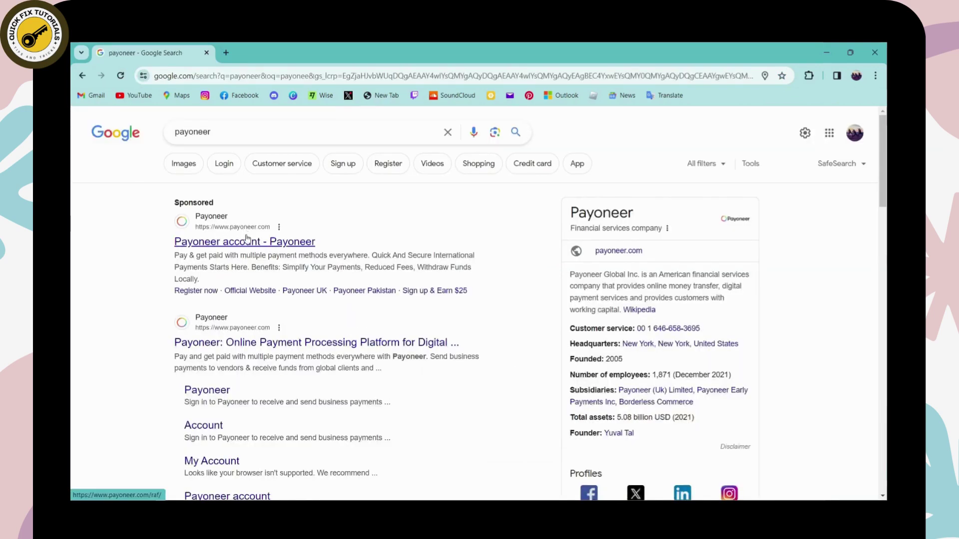
pyautogui.click(245, 244)
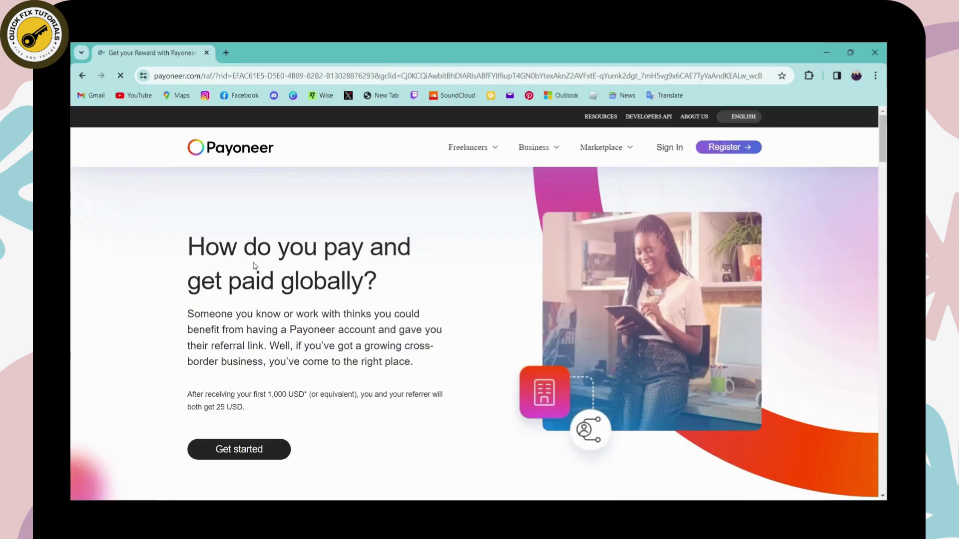
# - Register as Freelancer or SMB with send-and-receive payments and open the freelancer form
pyautogui.click(717, 150)
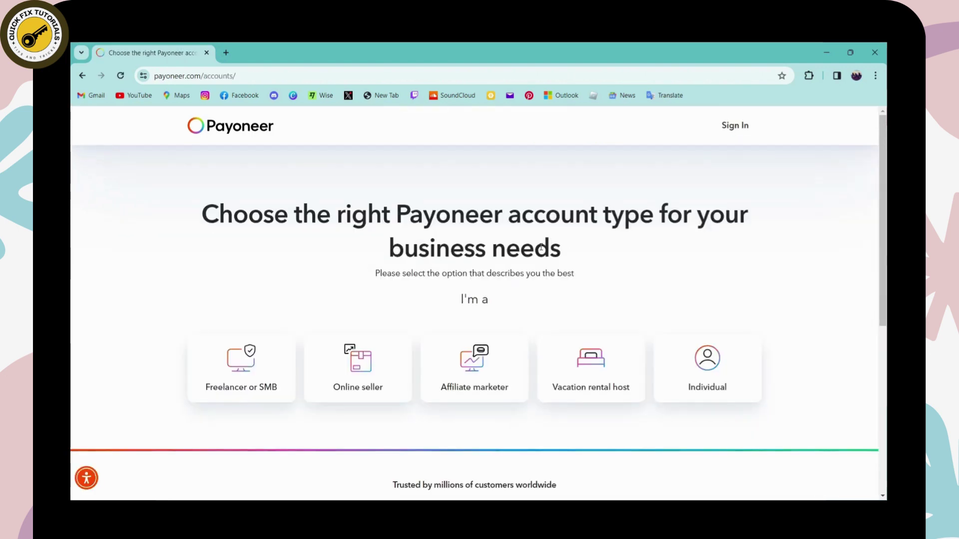
pyautogui.scroll(-2, 540, 246)
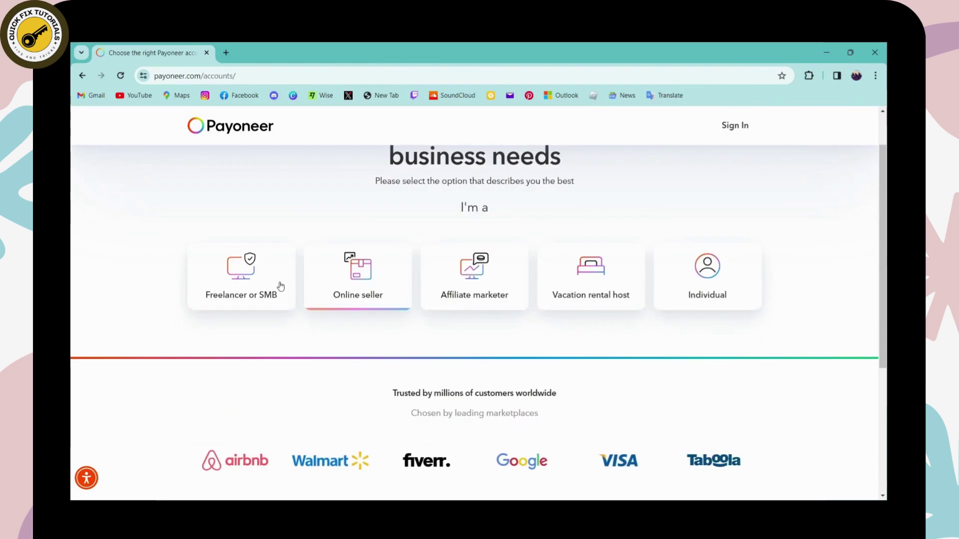
pyautogui.click(245, 282)
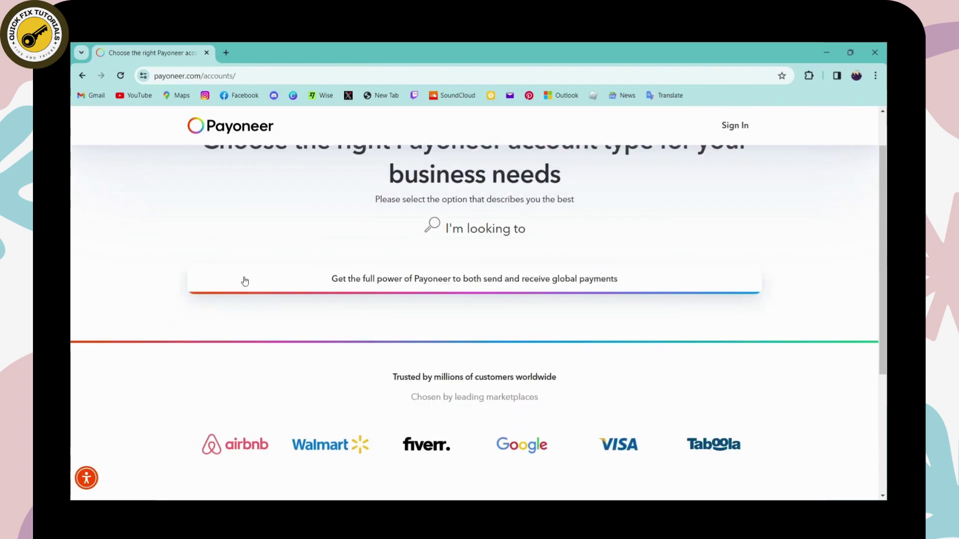
pyautogui.click(425, 283)
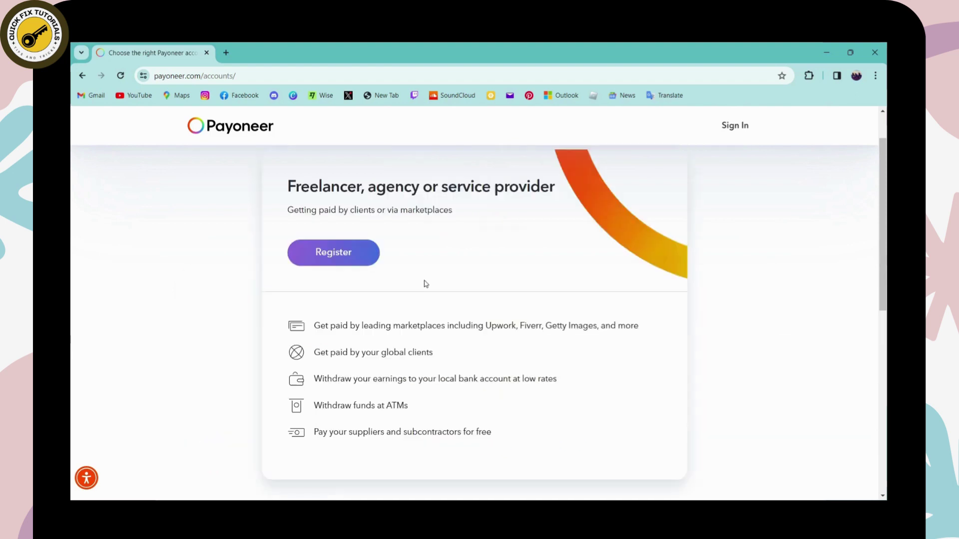
pyautogui.click(343, 255)
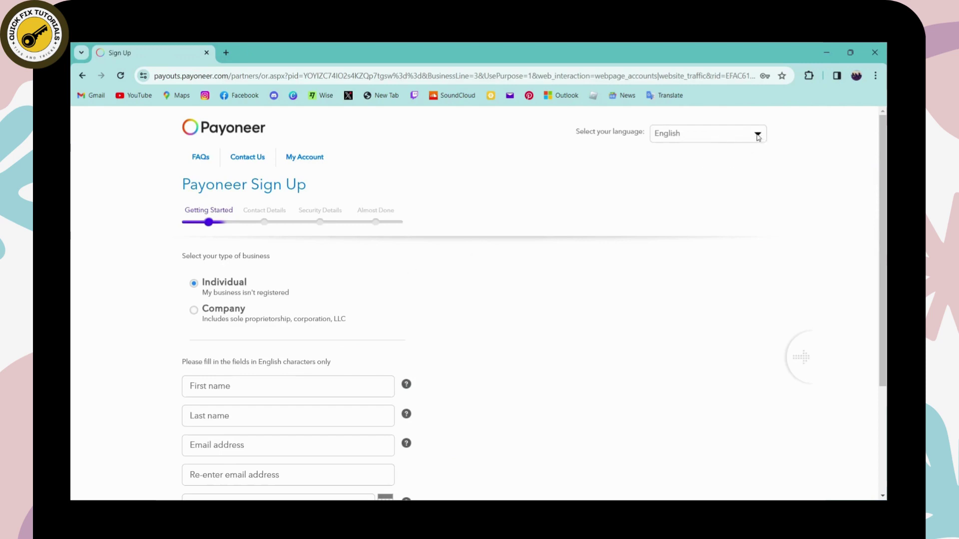
# - Keep English as the sign-up page language
pyautogui.click(705, 140)
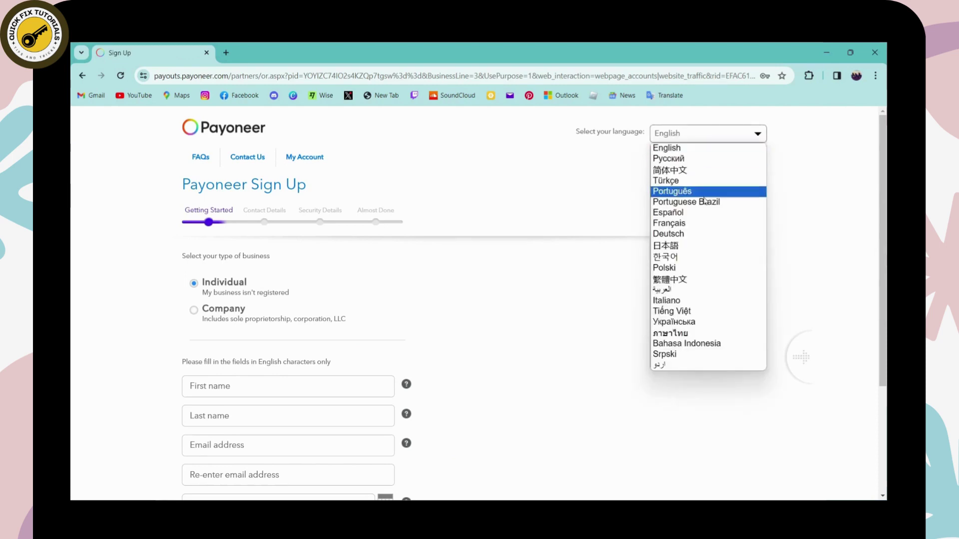
pyautogui.click(705, 149)
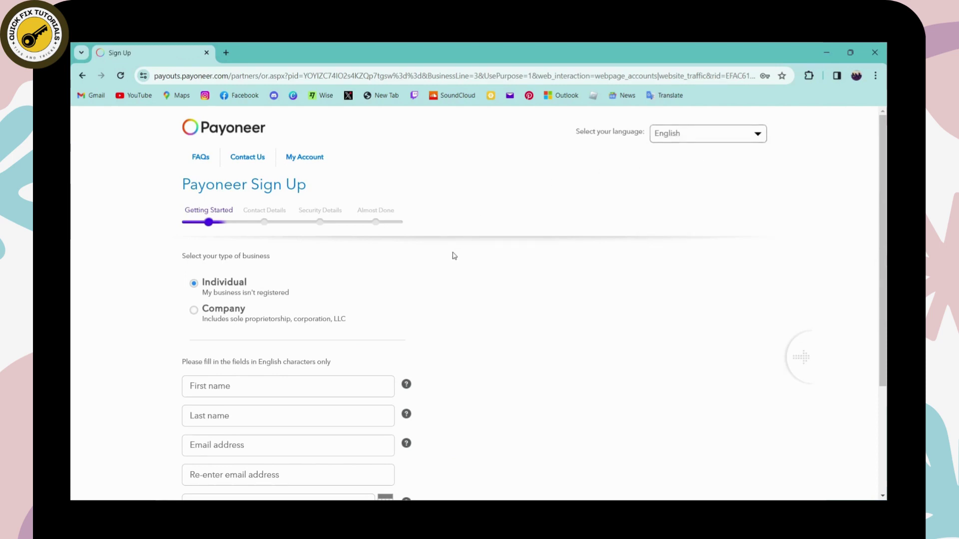
pyautogui.scroll(-1, 451, 256)
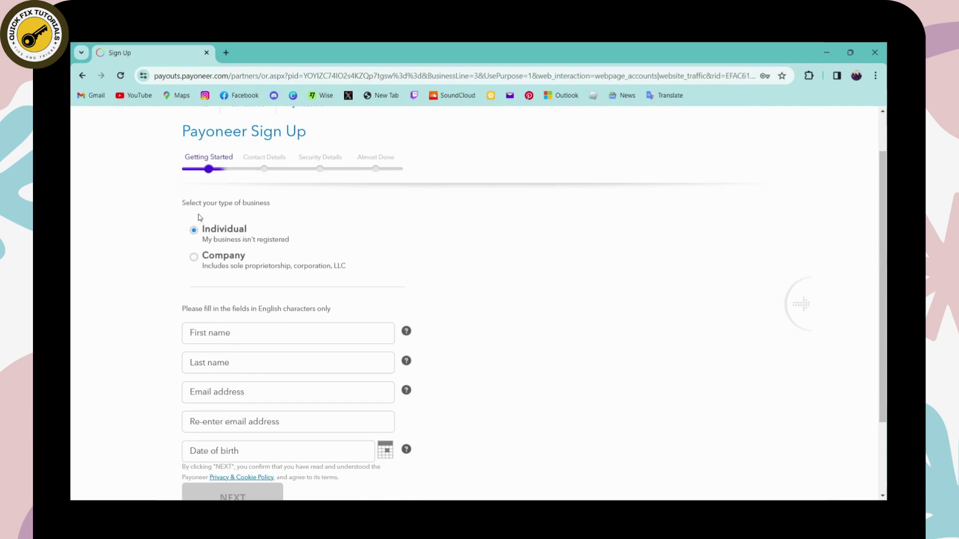
pyautogui.scroll(1, 201, 230)
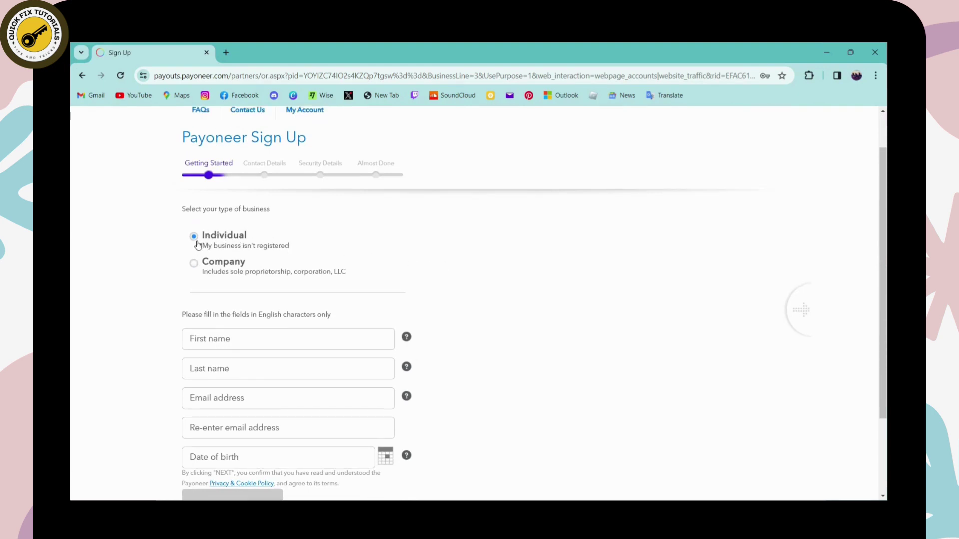
pyautogui.scroll(-2, 202, 248)
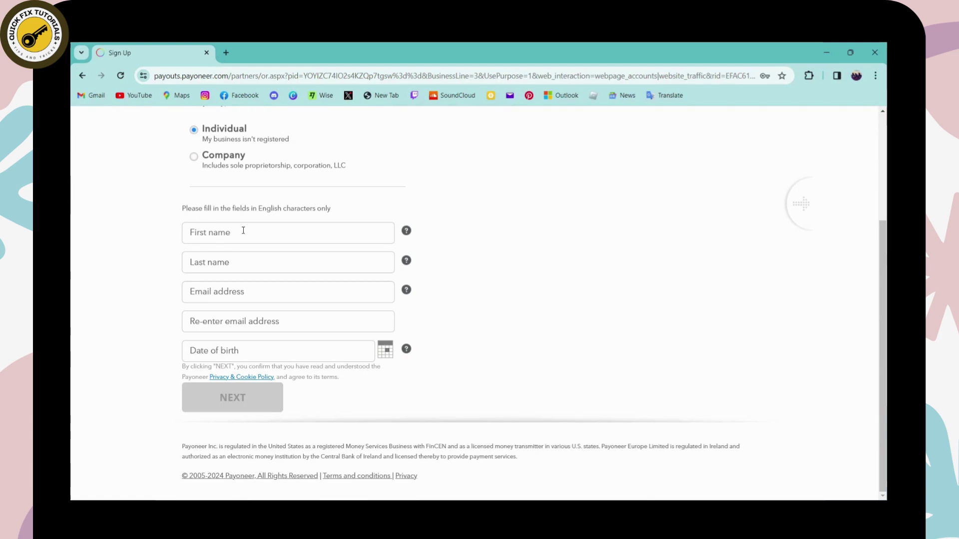
# - Fill first name, last name and both email fields from saved autofill details
pyautogui.click(251, 235)
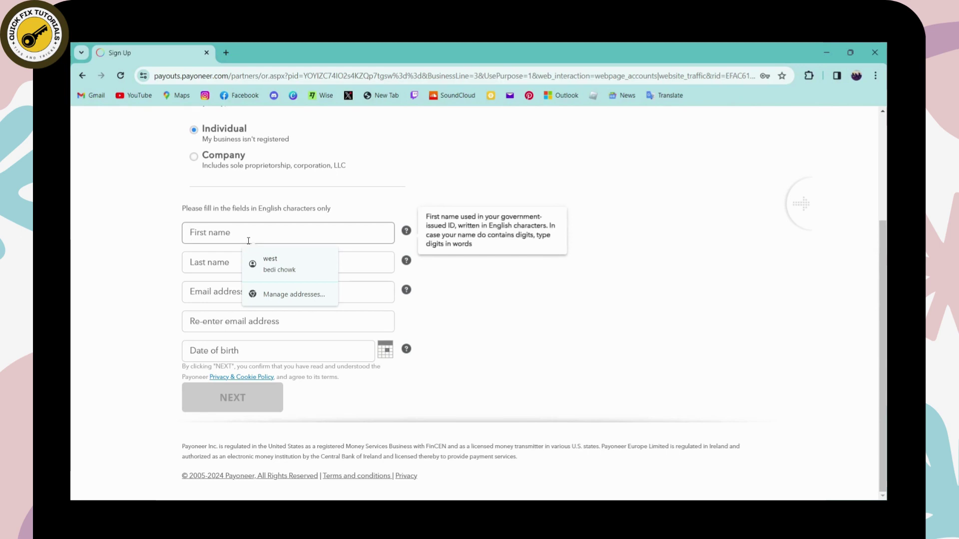
pyautogui.click(271, 262)
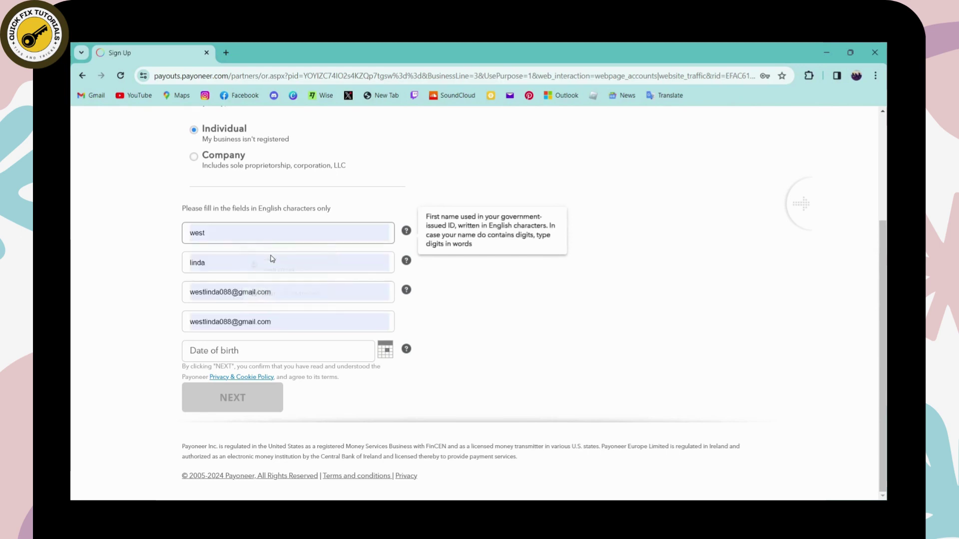
pyautogui.click(220, 261)
pyautogui.press('Tab')
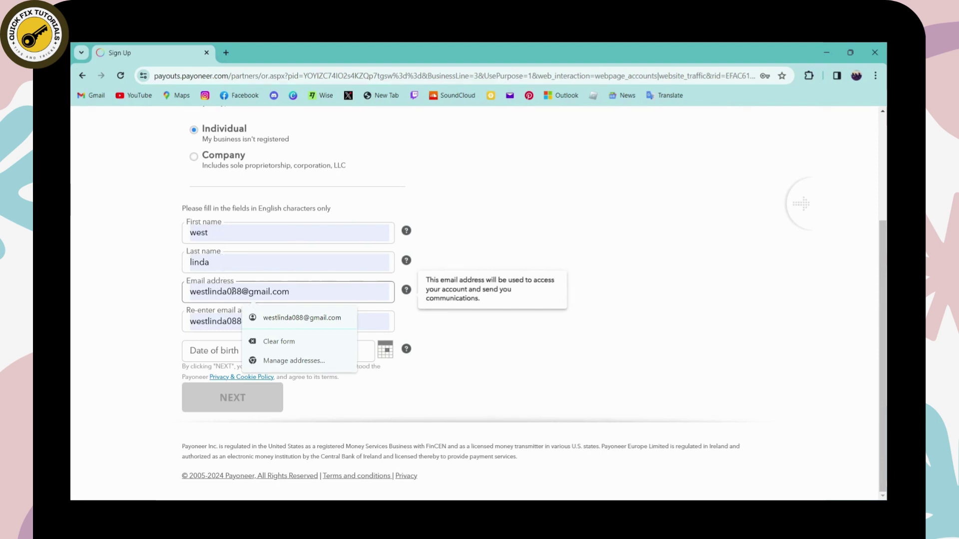
pyautogui.click(293, 318)
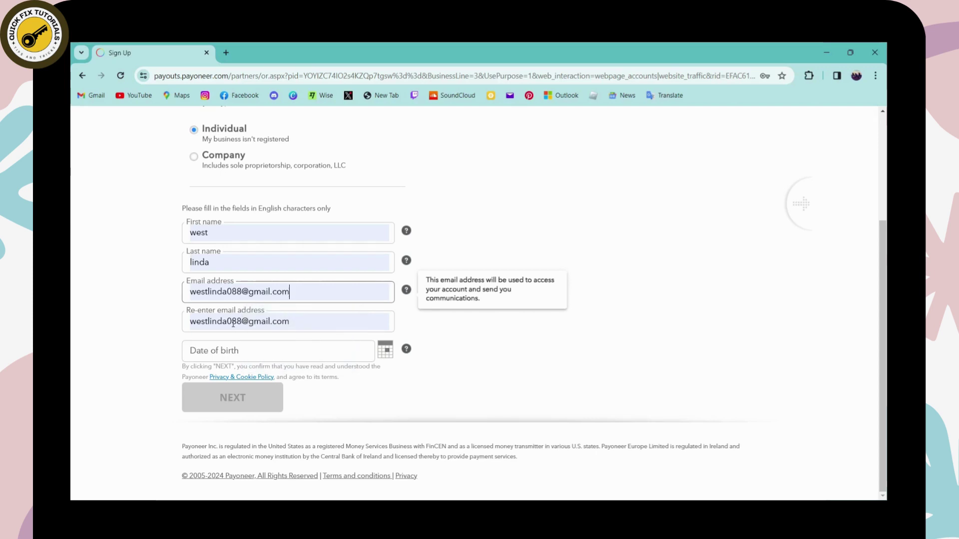
pyautogui.click(252, 321)
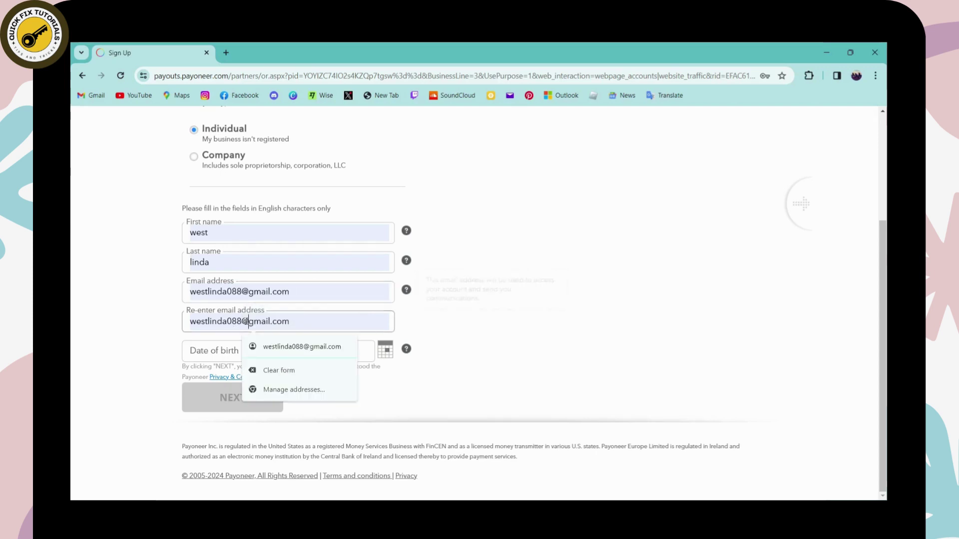
# - Set the date of birth to 04/04/2000 with the calendar picker
pyautogui.click(222, 351)
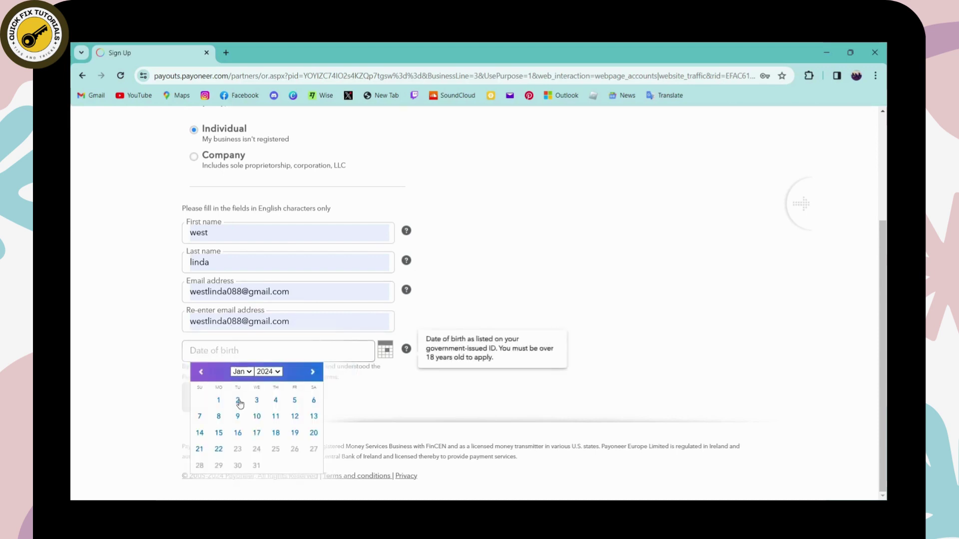
pyautogui.click(238, 400)
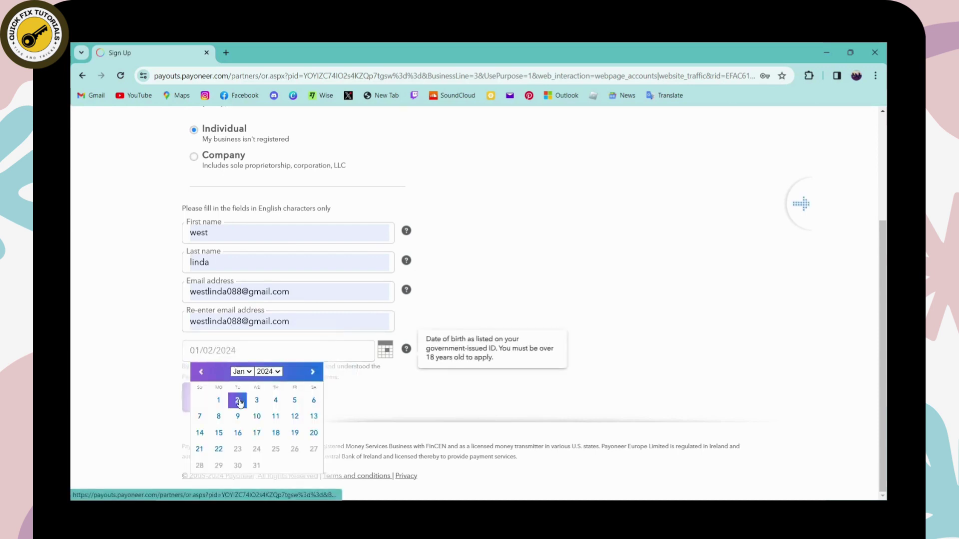
pyautogui.click(237, 349)
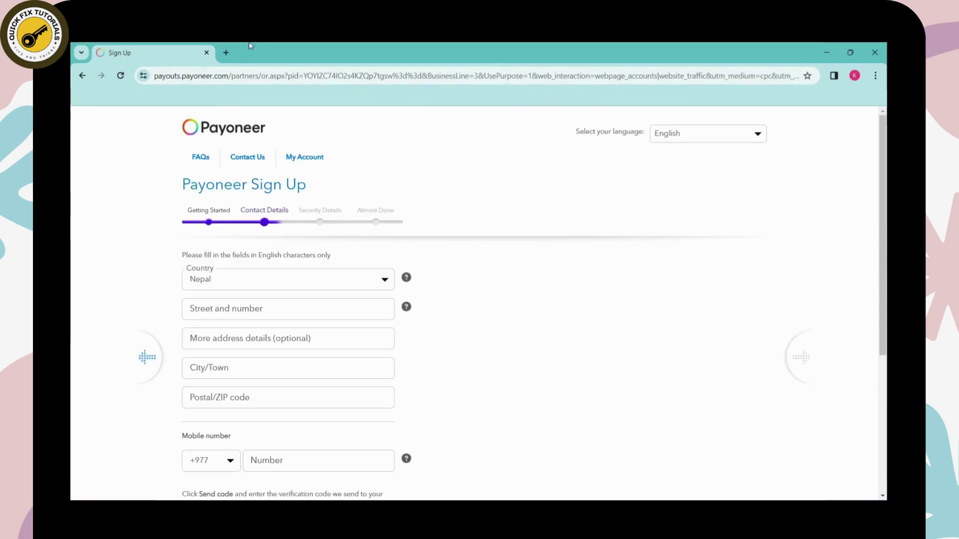
# - Set the country of residence to Nepal and enter the street address
pyautogui.scroll(-1, 269, 230)
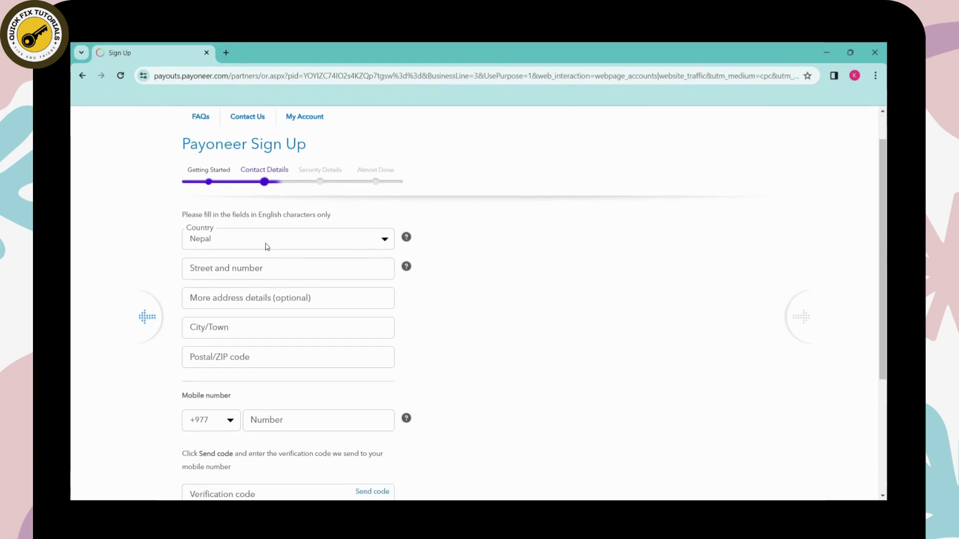
pyautogui.click(384, 239)
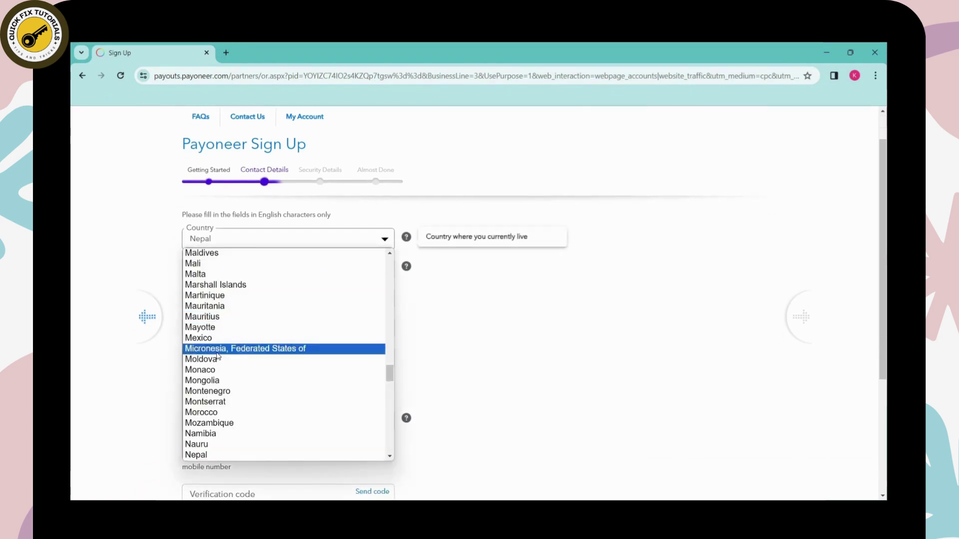
pyautogui.click(280, 455)
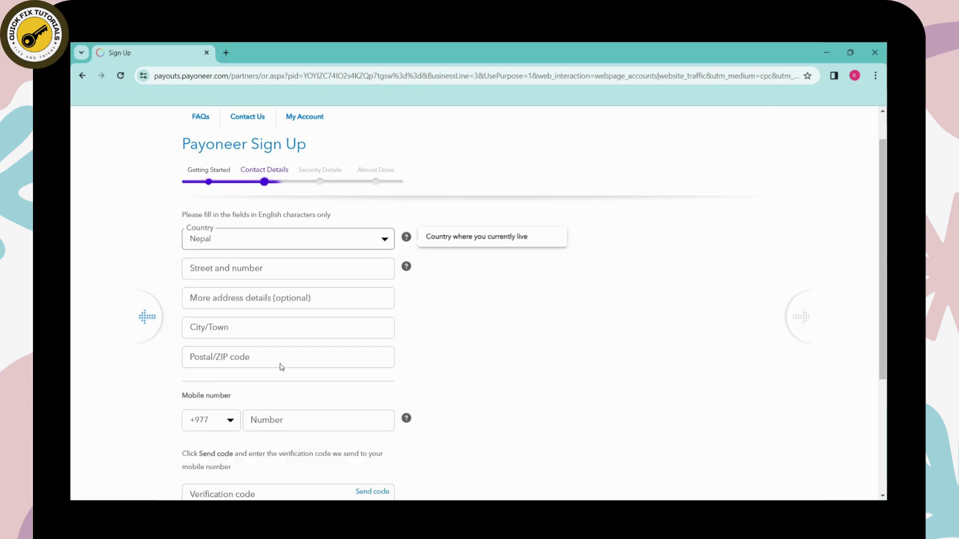
pyautogui.click(237, 268)
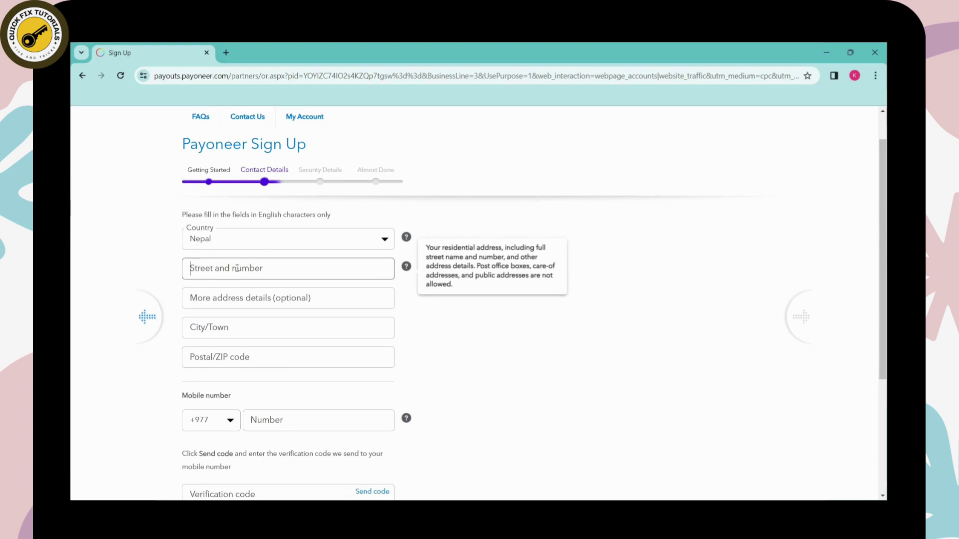
pyautogui.click(233, 300)
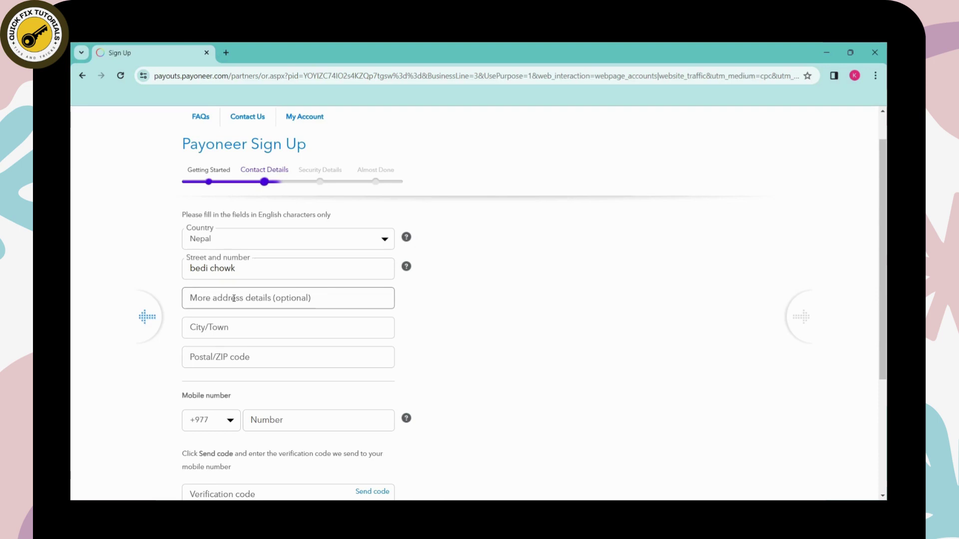
# - Enter the city and postal code of the residential address
pyautogui.scroll(-1, 233, 287)
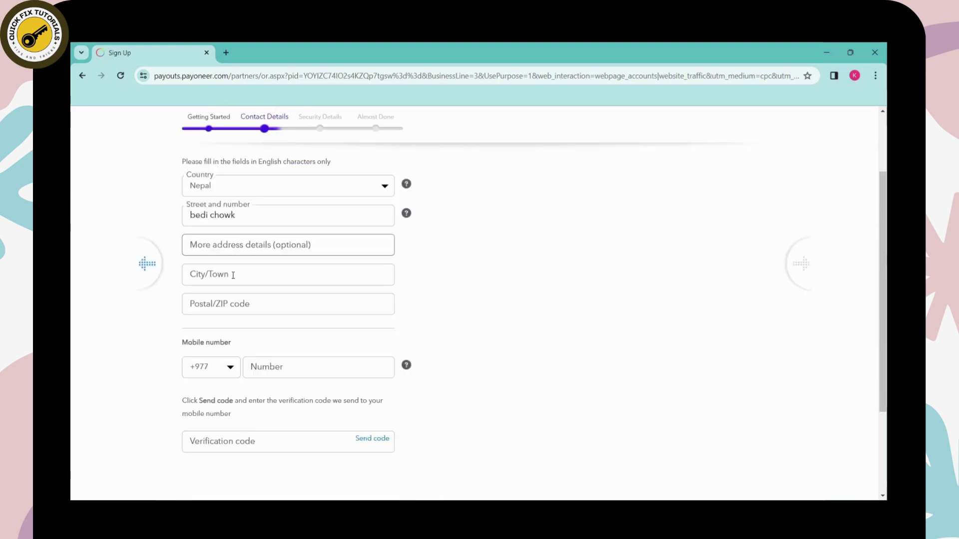
pyautogui.click(233, 275)
pyautogui.write('bharatpur')
pyautogui.click(253, 307)
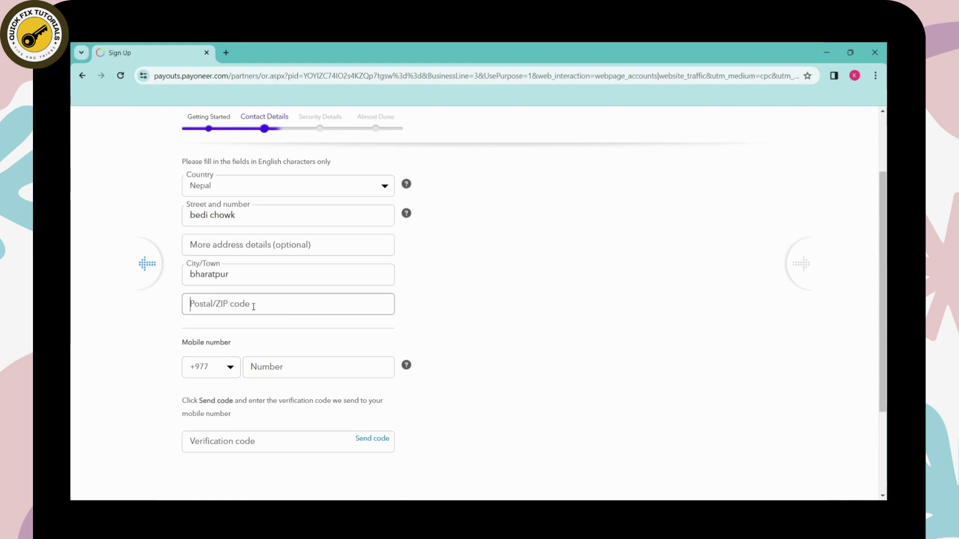
pyautogui.write('44200')
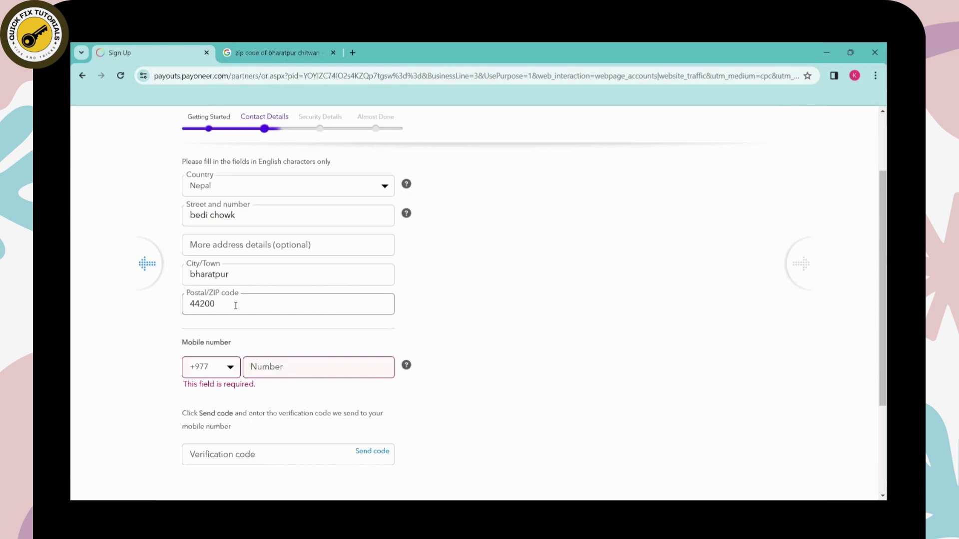
# - Enter the mobile number, request a verification code, and submit the contact details
pyautogui.click(279, 367)
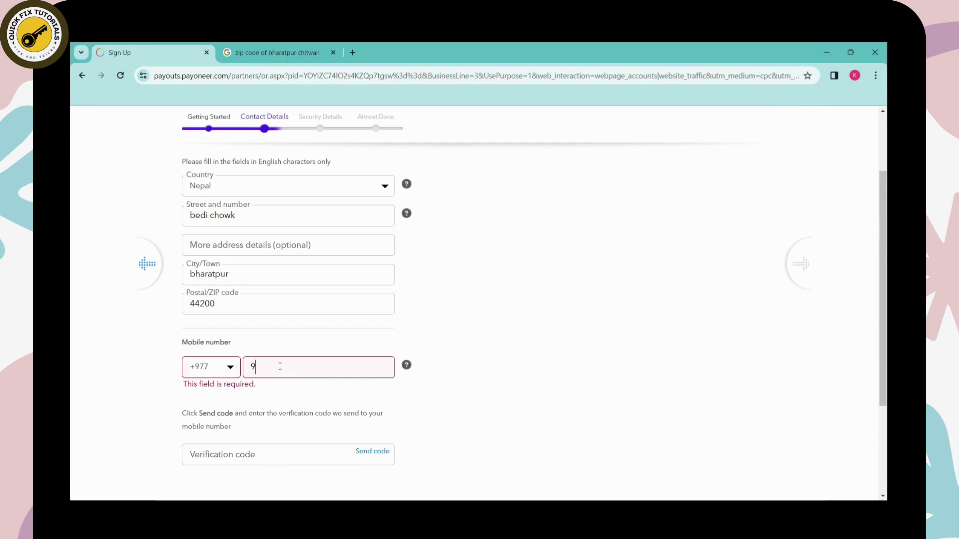
pyautogui.scroll(-1, 280, 366)
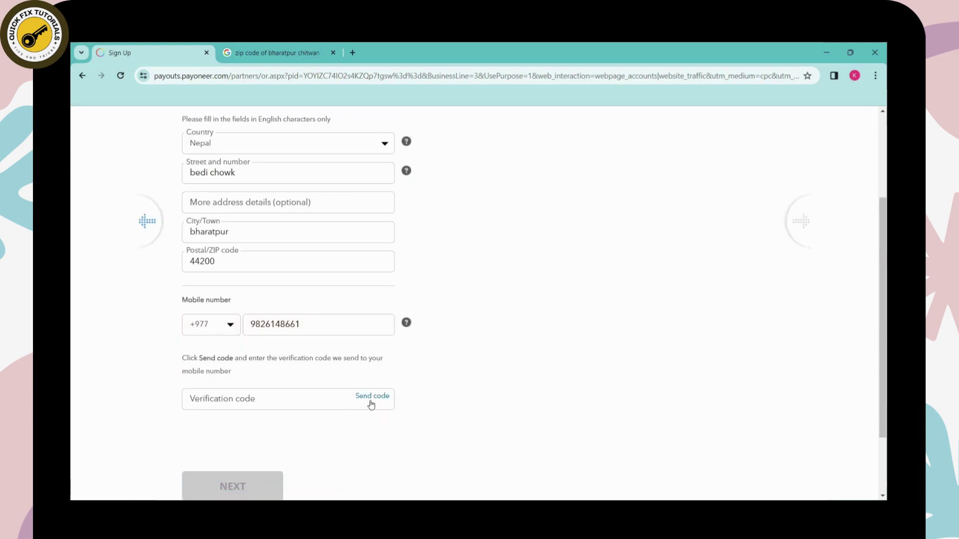
pyautogui.click(370, 396)
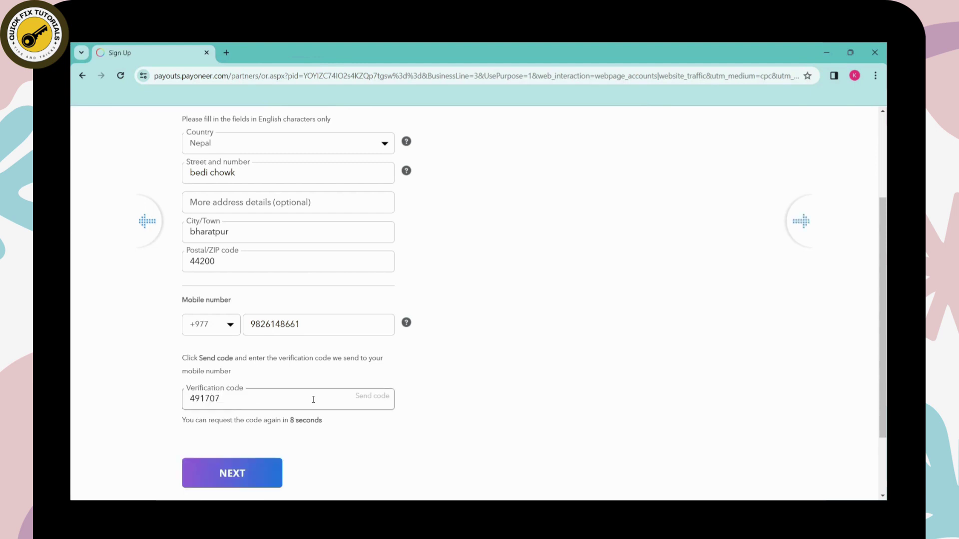
pyautogui.scroll(-1, 312, 396)
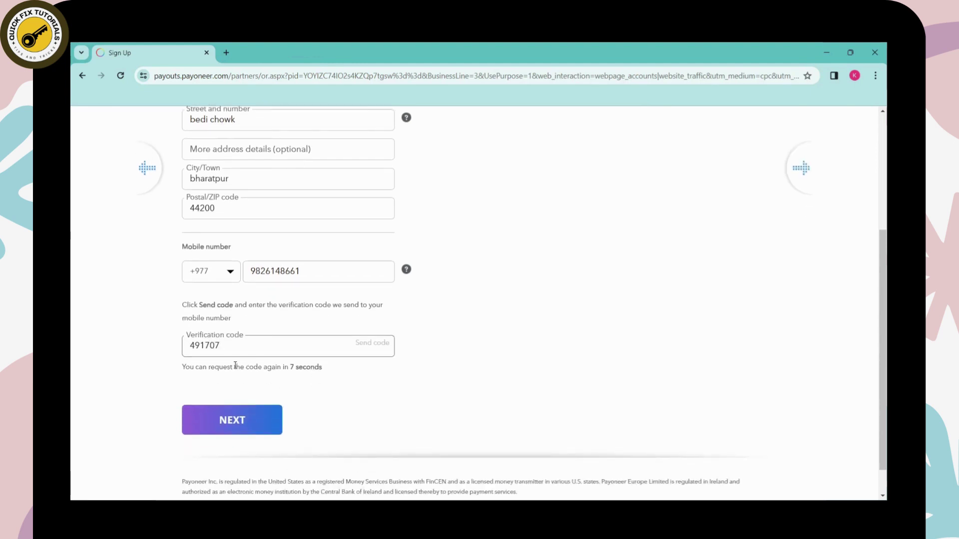
pyautogui.click(239, 422)
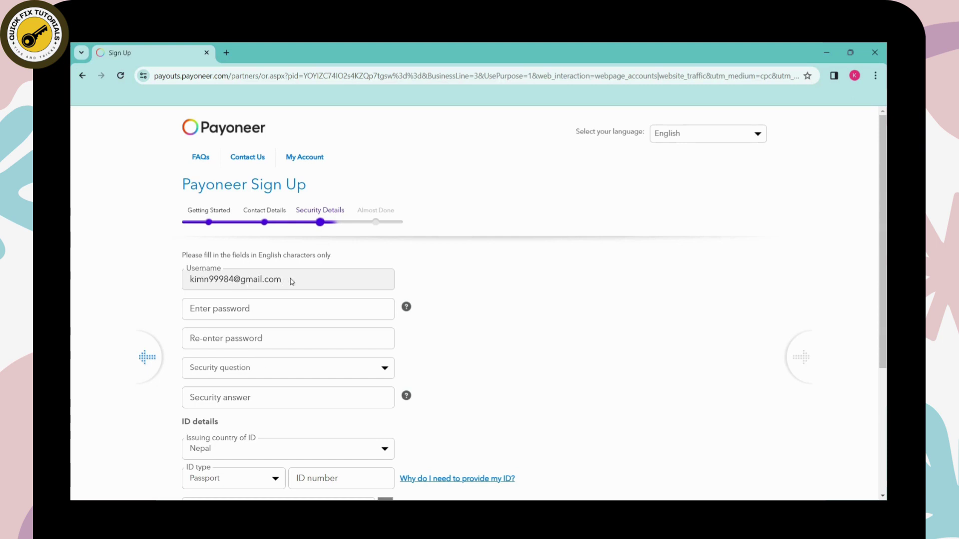
# - Paste Chrome's suggested strong password into both password fields
pyautogui.click(239, 310)
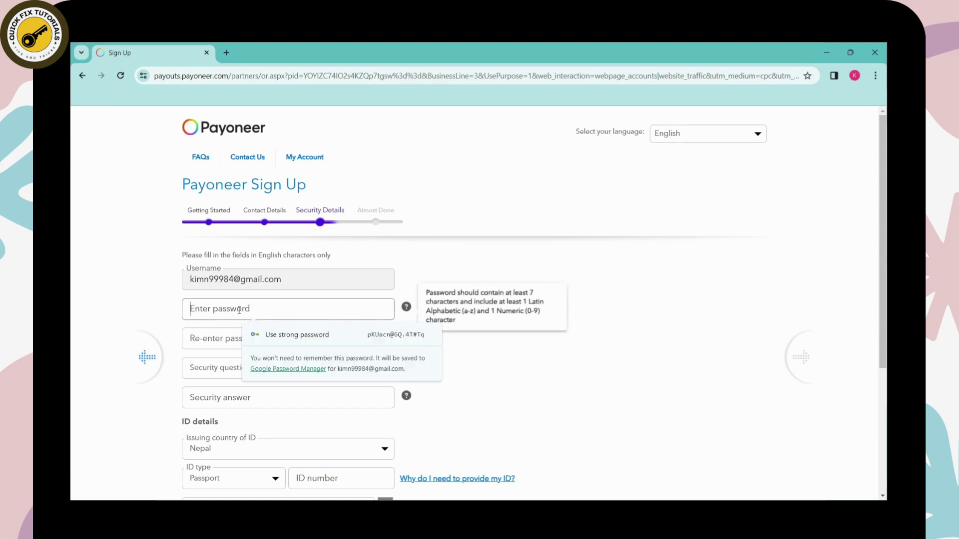
pyautogui.hotkey('ctrl', 'v')
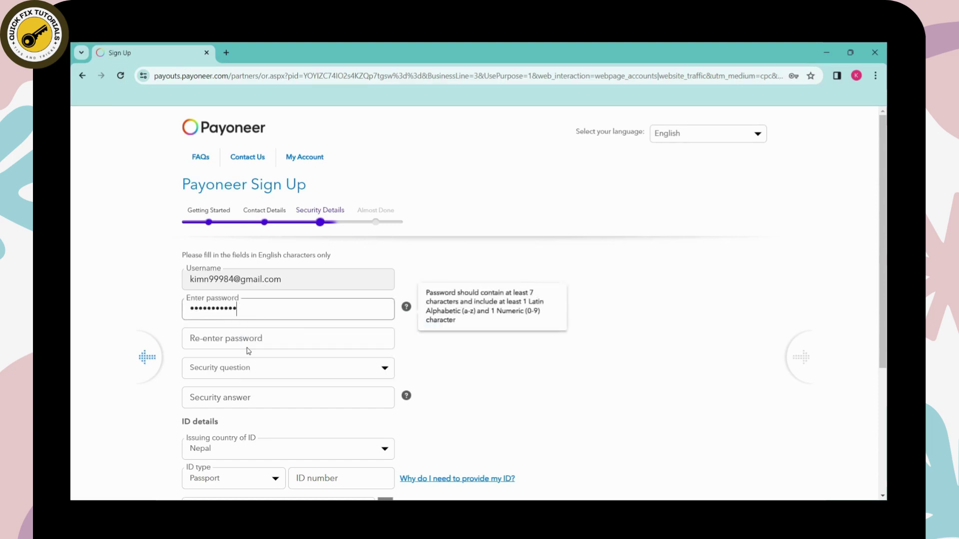
pyautogui.click(247, 339)
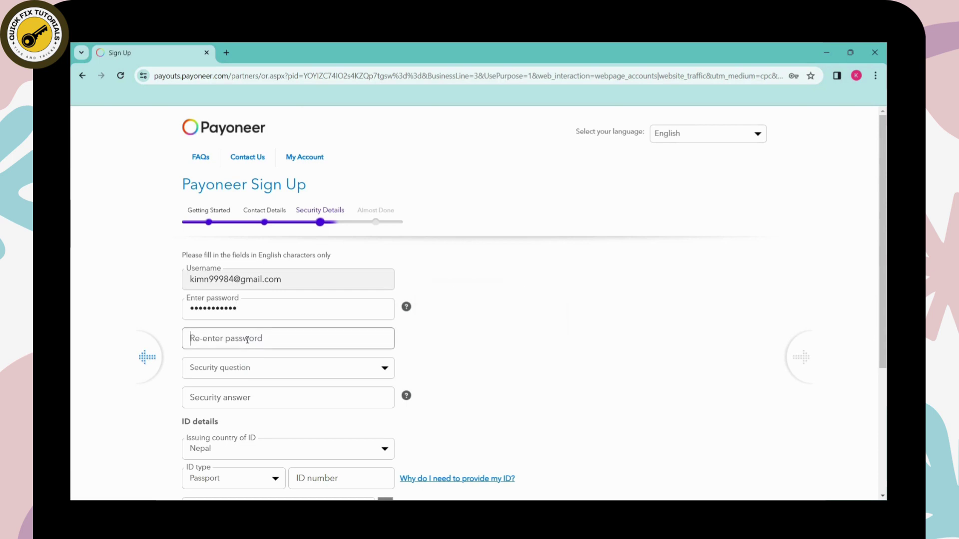
pyautogui.hotkey('ctrl', 'v')
pyautogui.scroll(-2, 247, 340)
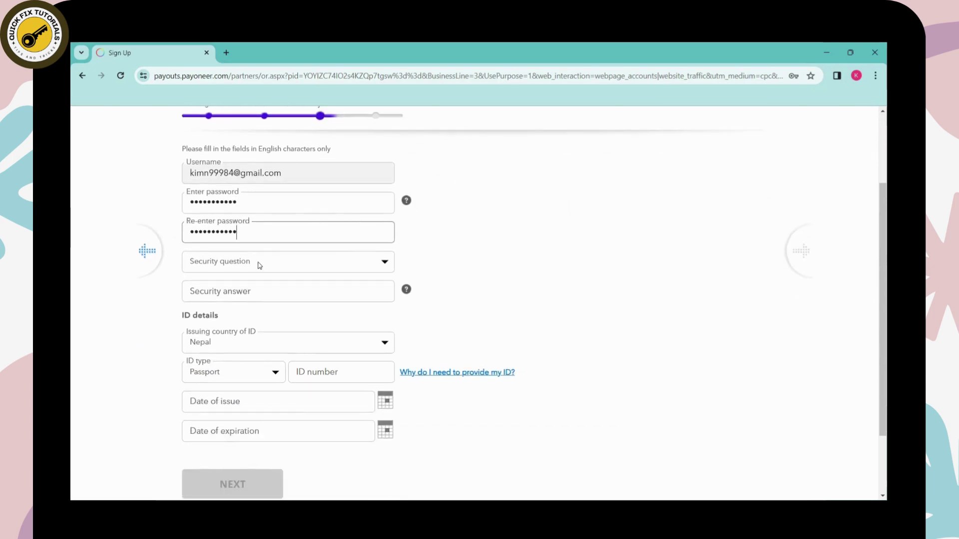
# - Choose the first-foreign-country security question and set the ID type to National ID
pyautogui.click(357, 266)
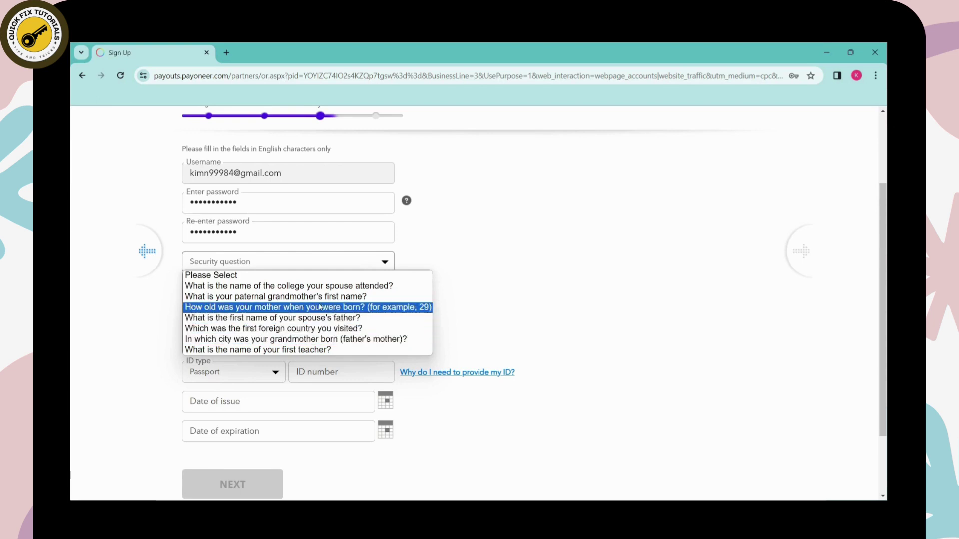
pyautogui.click(282, 329)
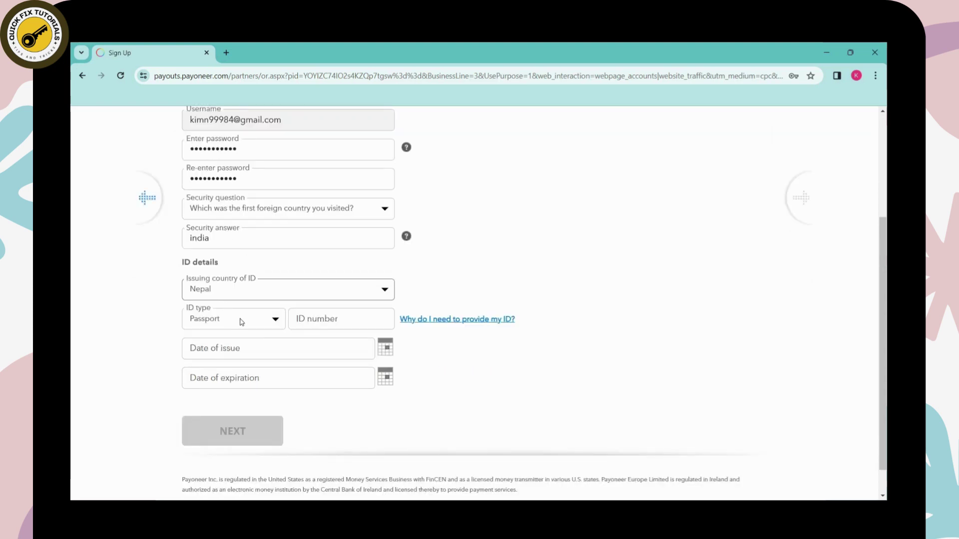
pyautogui.click(276, 321)
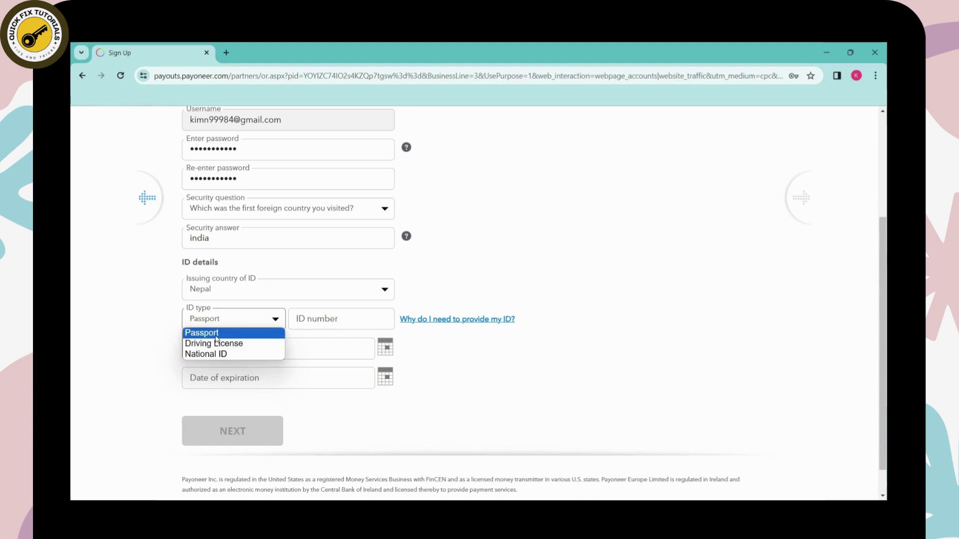
pyautogui.click(218, 354)
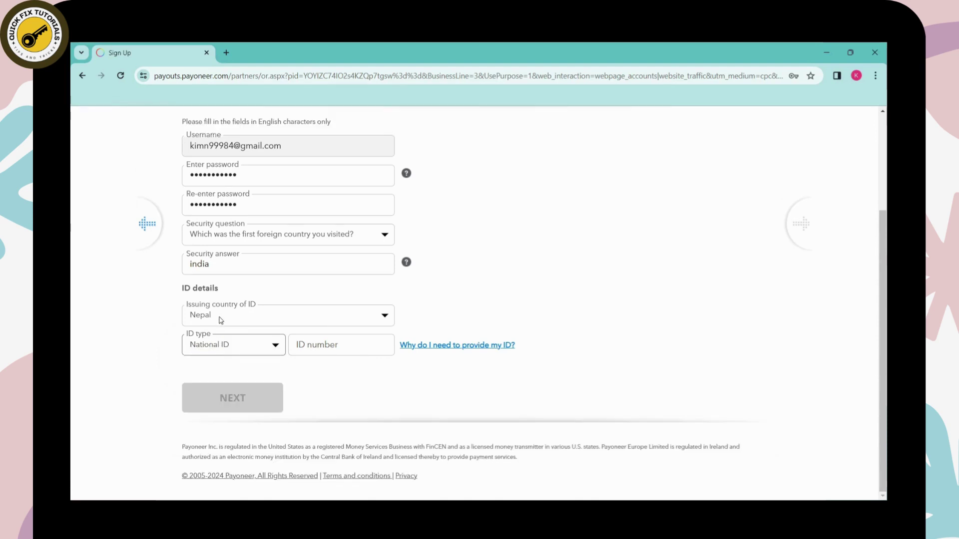
pyautogui.click(322, 345)
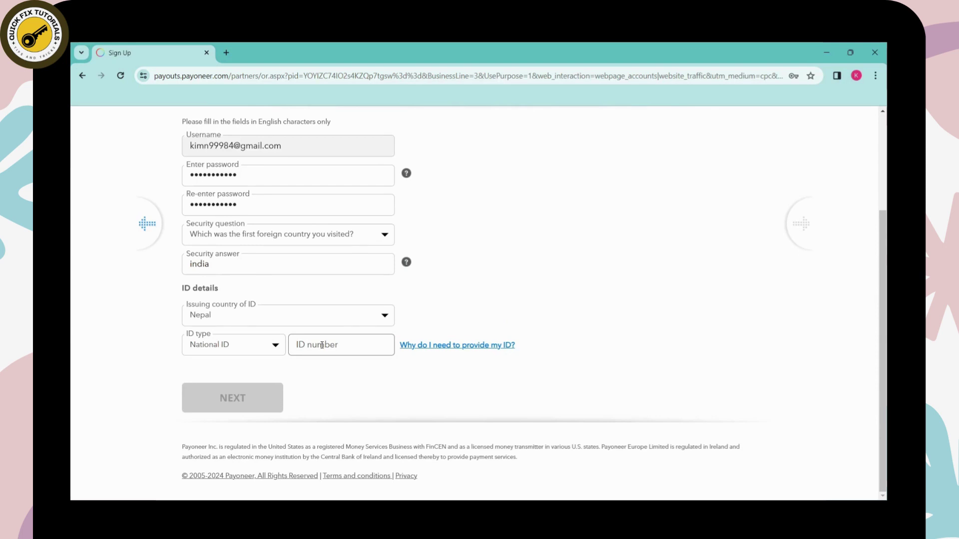
pyautogui.scroll(3, 270, 321)
pyautogui.scroll(-3, 264, 244)
pyautogui.scroll(3, 283, 387)
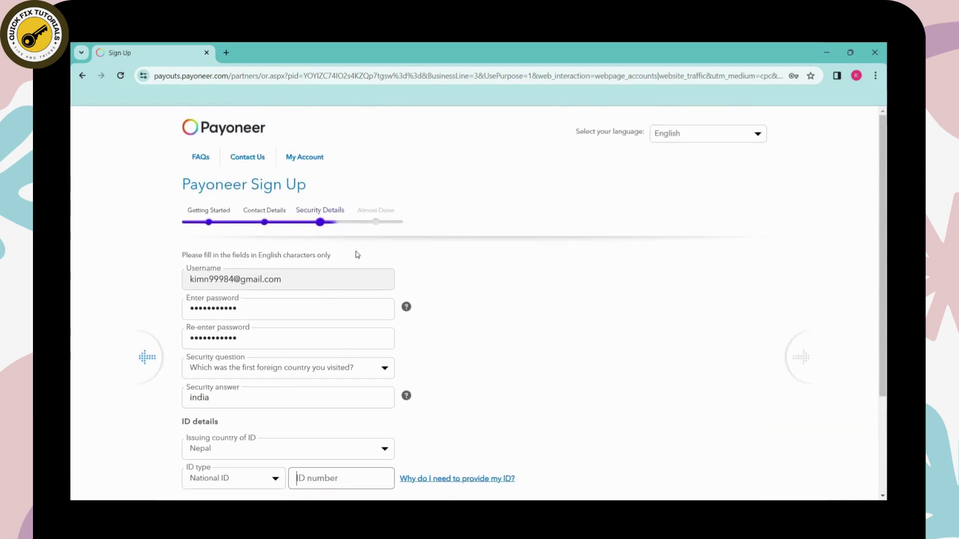